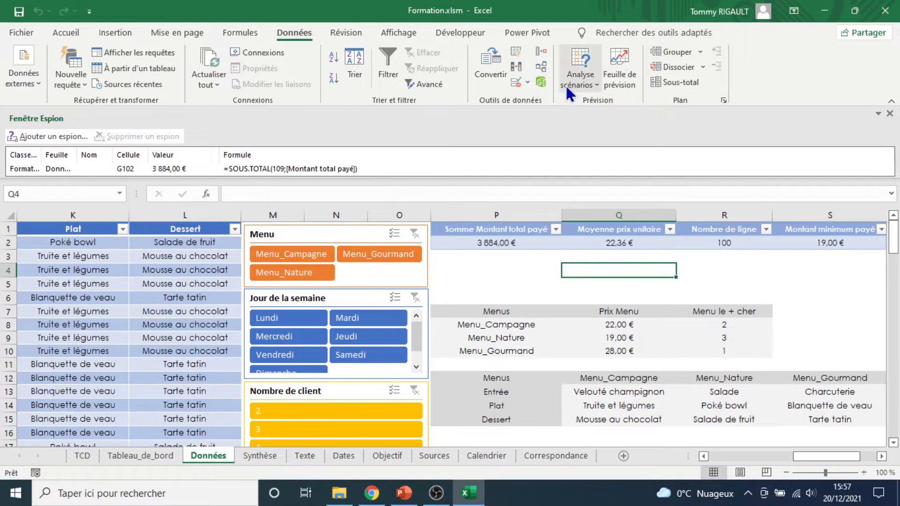
Step: Examine the two-variable data table of Menu Nature and Menu Campagne prices: its total formula, price headers and calculated totals
{"action": "left_click", "coordinate": [567, 84]}
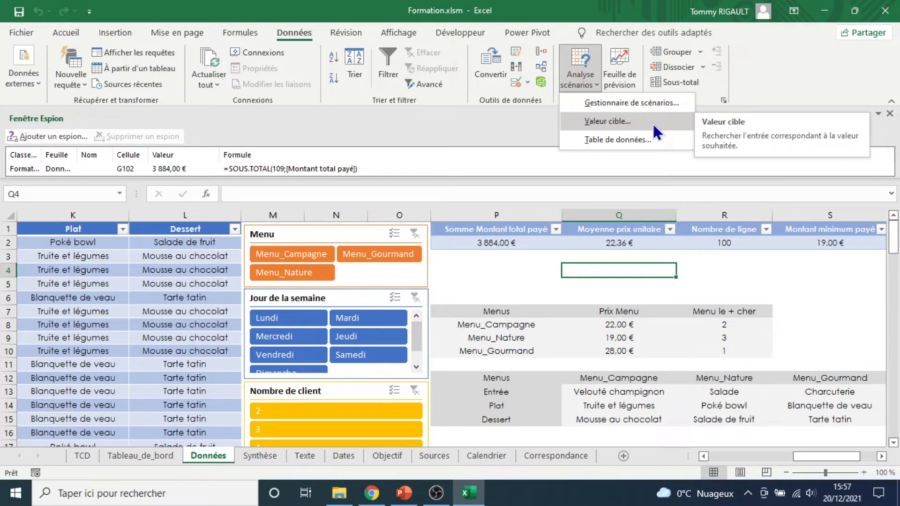
{"action": "scroll", "coordinate": [642, 342], "scroll_direction": "down", "scroll_amount": 4}
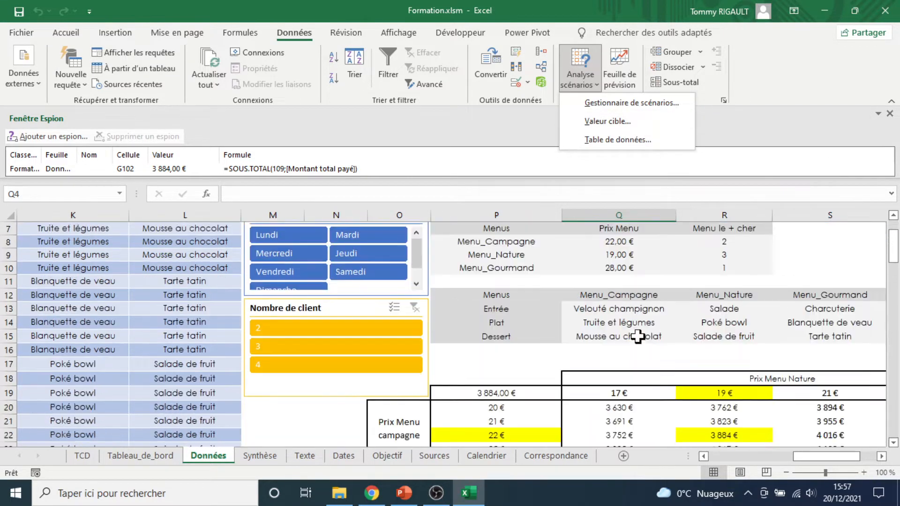
{"action": "scroll", "coordinate": [632, 333], "scroll_direction": "up", "scroll_amount": 1}
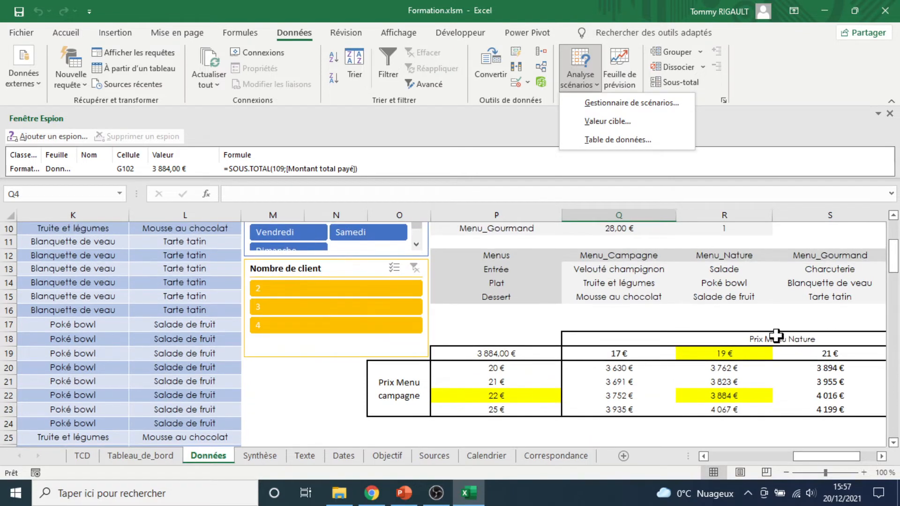
{"action": "left_click", "coordinate": [777, 339]}
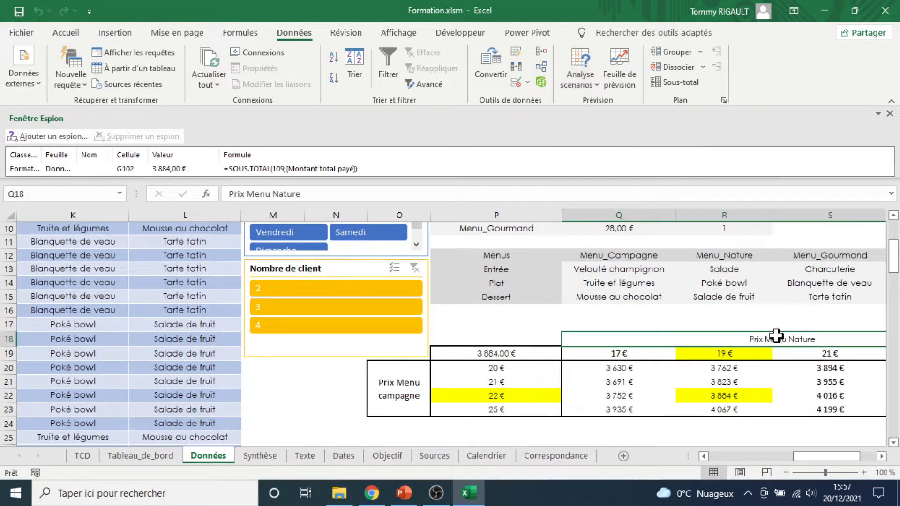
{"action": "left_click", "coordinate": [406, 393]}
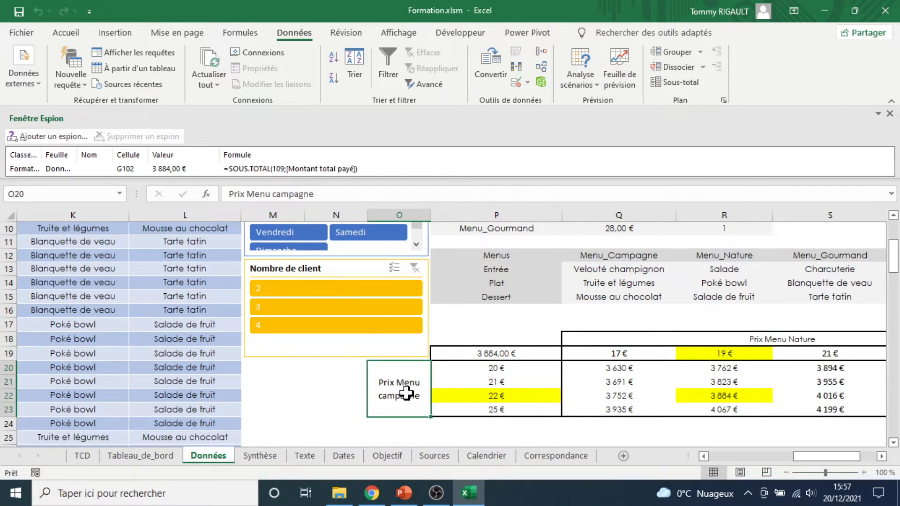
{"action": "left_click", "coordinate": [506, 352]}
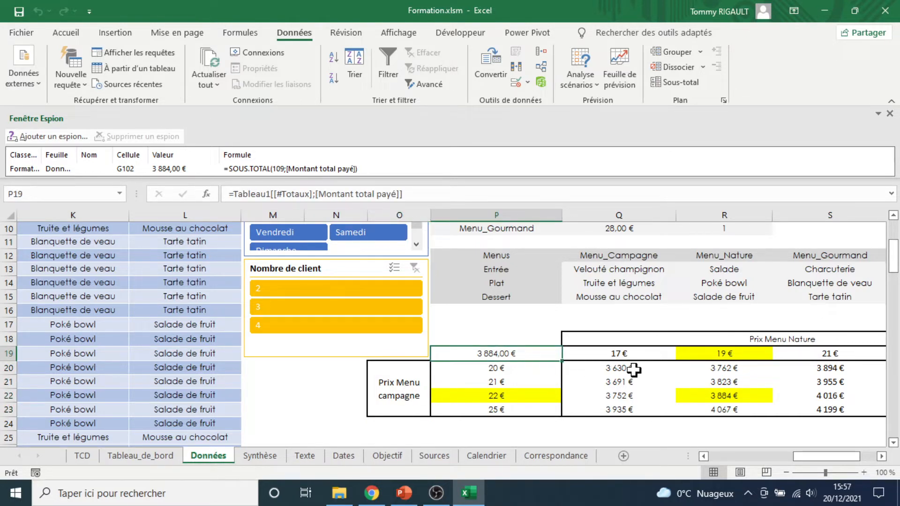
{"action": "left_click_drag", "start_coordinate": [618, 354], "coordinate": [716, 349]}
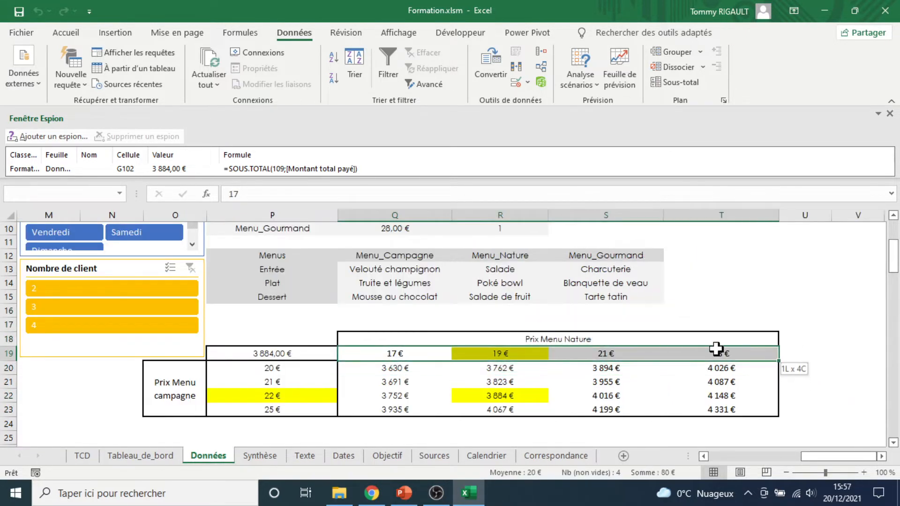
{"action": "left_click_drag", "start_coordinate": [291, 367], "coordinate": [291, 410]}
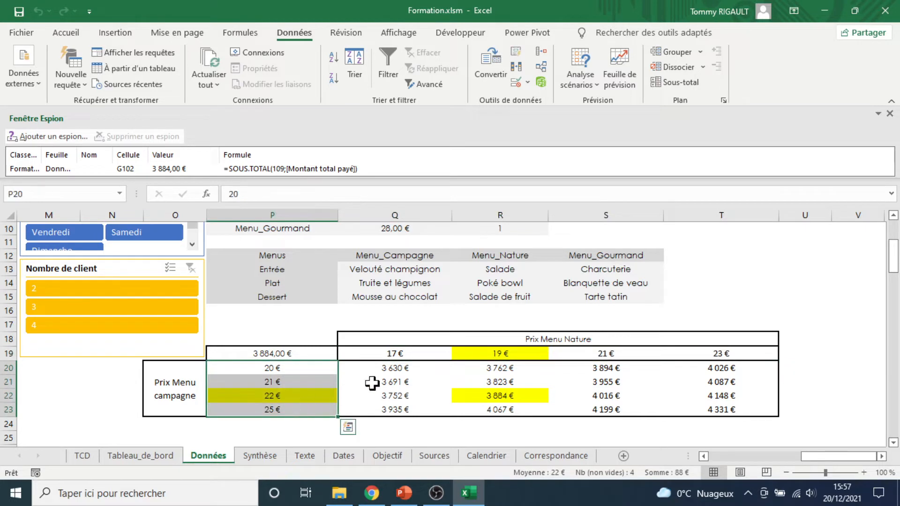
{"action": "left_click_drag", "start_coordinate": [371, 368], "coordinate": [744, 409]}
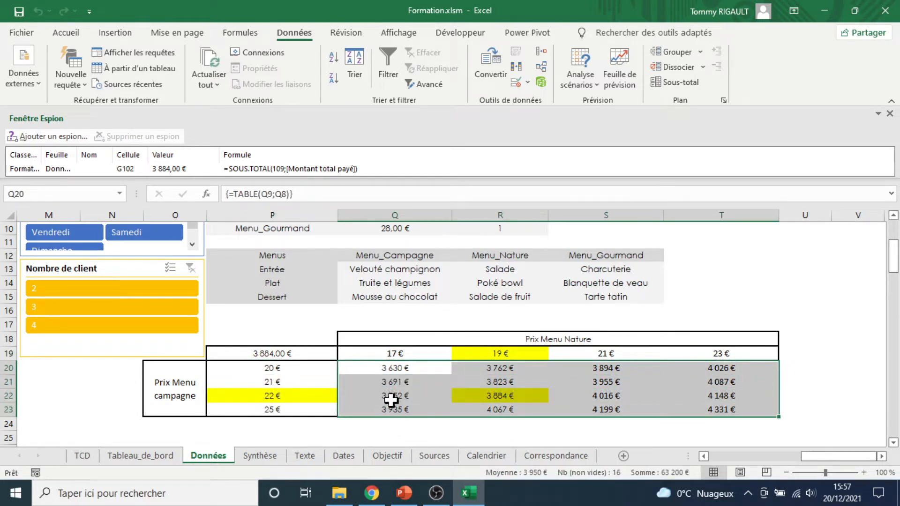
Step: Add a scenario named Scénario_base with the menu prices in Q8:Q10 as changing cells, keeping the values 22, 19 and 28
{"action": "left_click", "coordinate": [584, 81]}
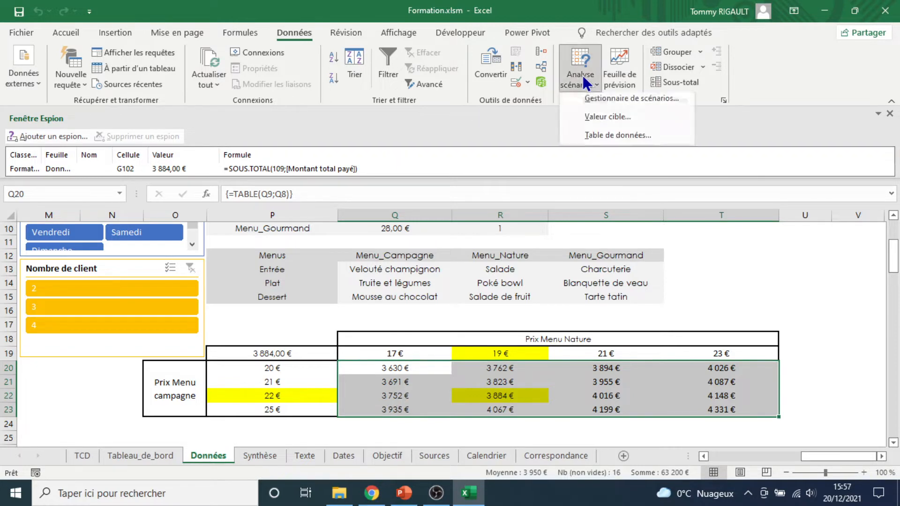
{"action": "left_click", "coordinate": [617, 99]}
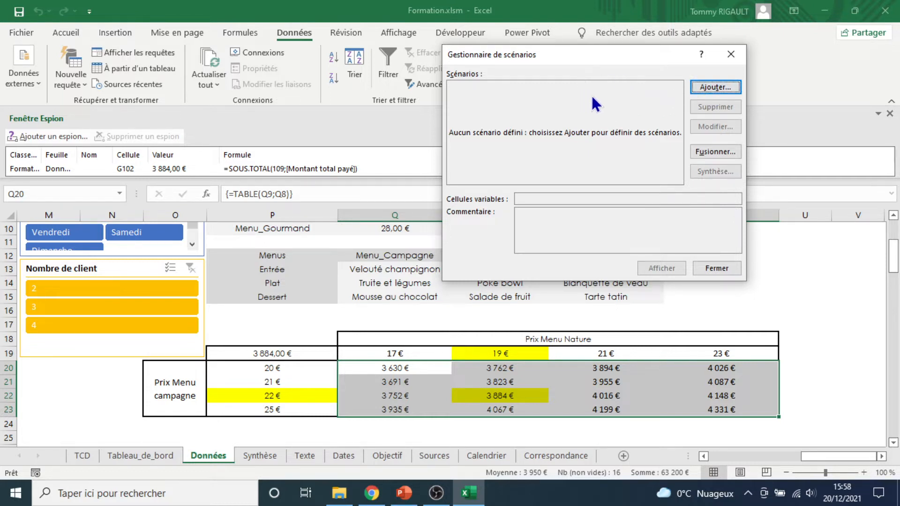
{"action": "left_click", "coordinate": [718, 88]}
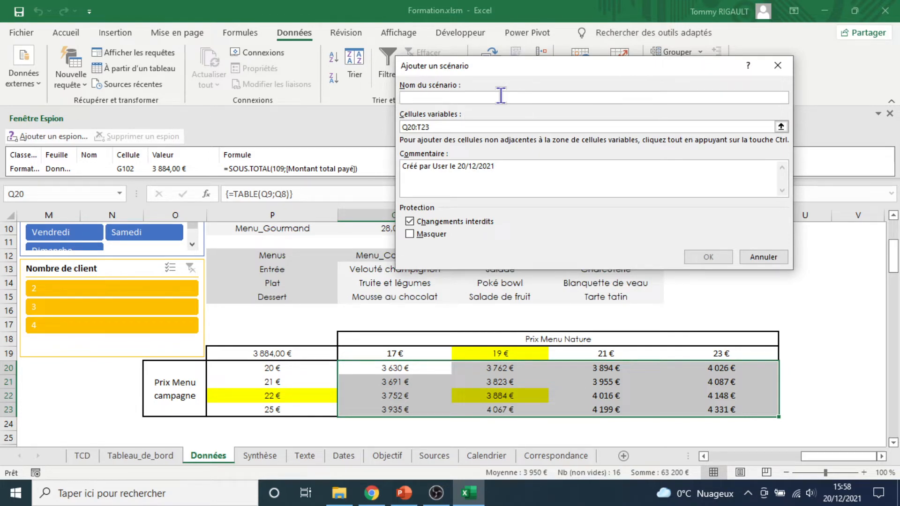
{"action": "type", "text": "Scénario_base"}
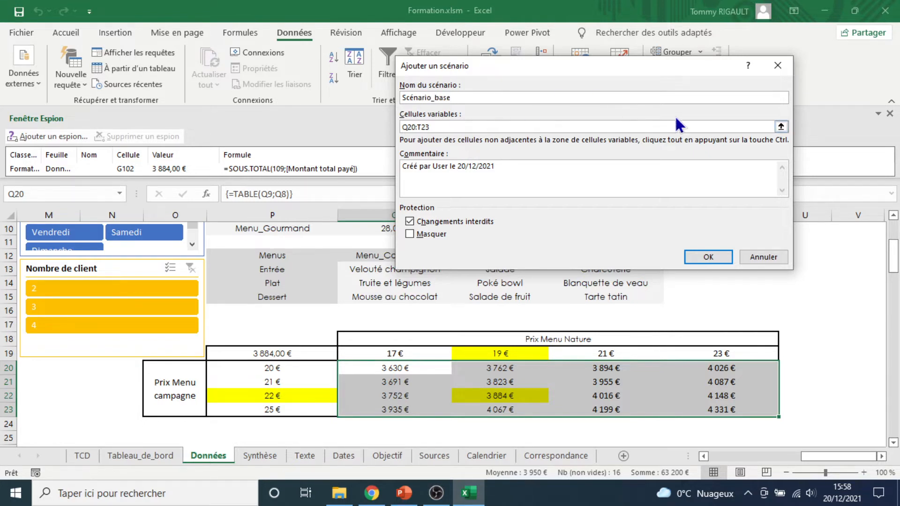
{"action": "left_click", "coordinate": [781, 126]}
{"action": "scroll", "coordinate": [416, 284], "scroll_direction": "up", "scroll_amount": 2}
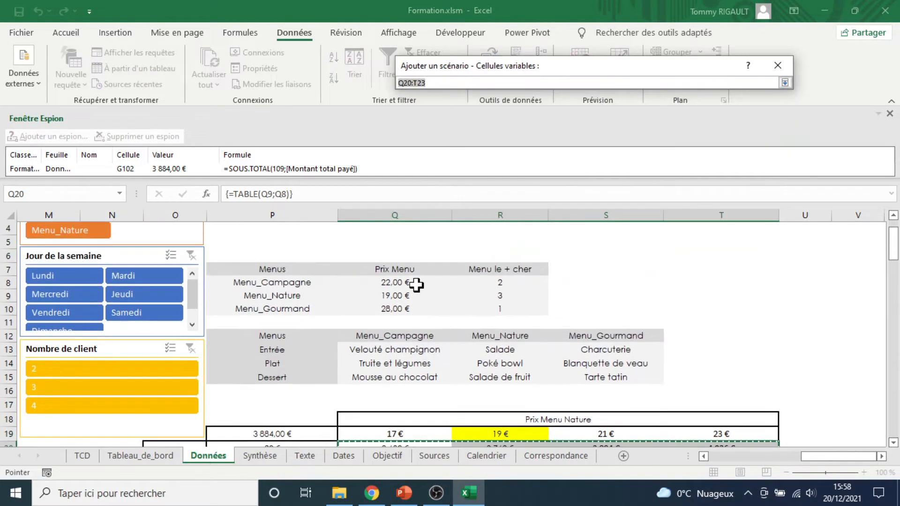
{"action": "left_click_drag", "start_coordinate": [395, 282], "coordinate": [401, 311]}
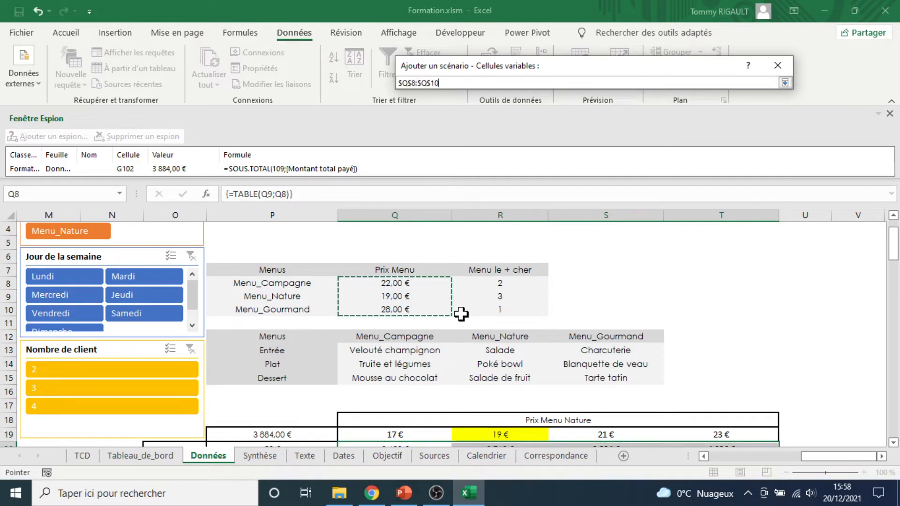
{"action": "left_click", "coordinate": [785, 83]}
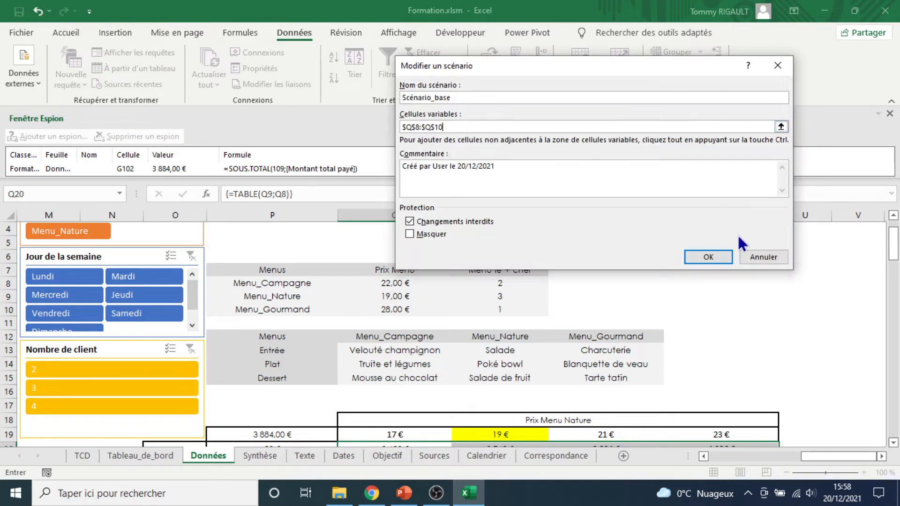
{"action": "left_click", "coordinate": [713, 258]}
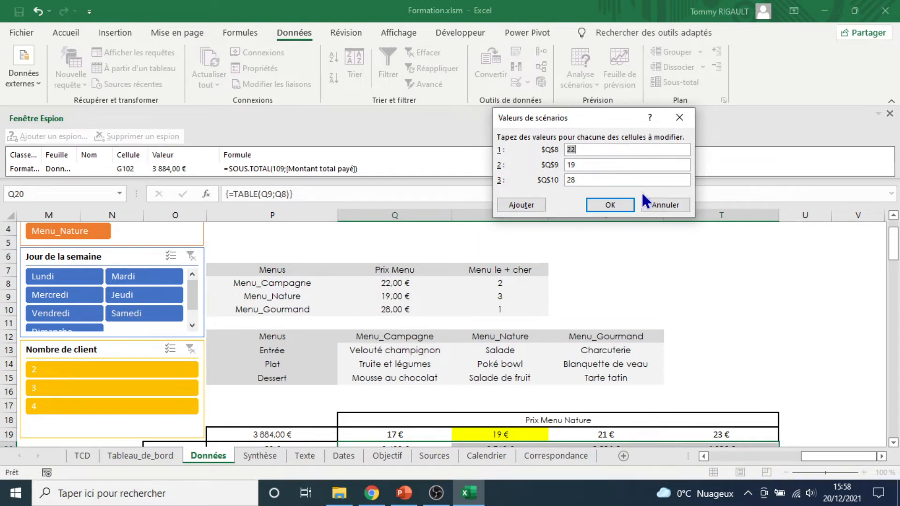
{"action": "left_click", "coordinate": [516, 209]}
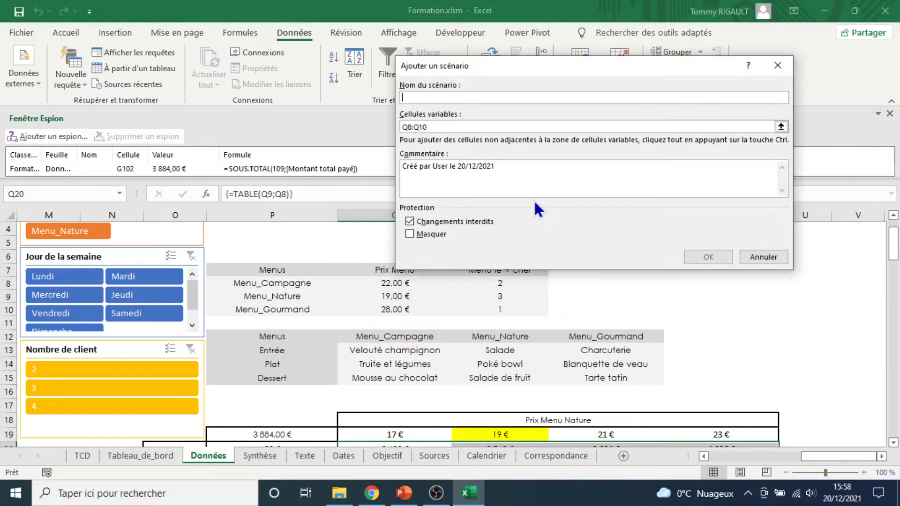
Step: Name the second scenario Scénario_baisse, with Q8:Q10 as its changing cells
{"action": "type", "text": "Scénari"}
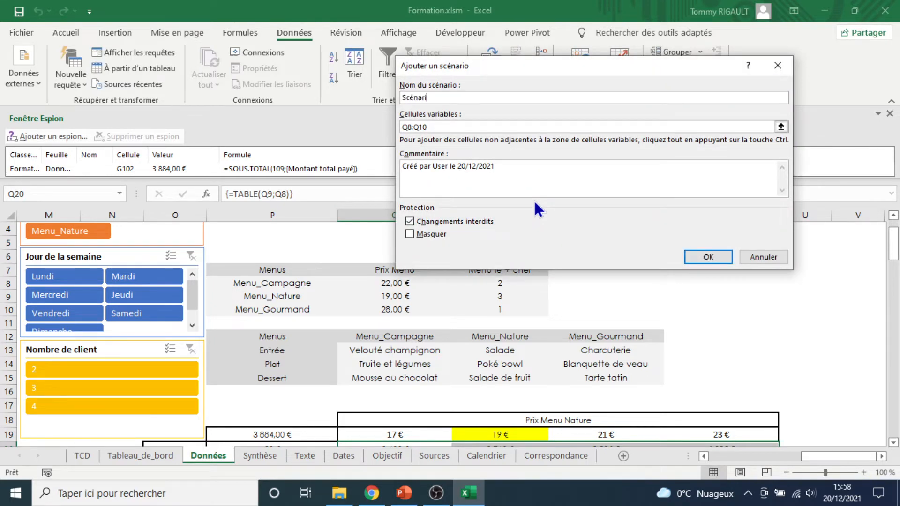
{"action": "type", "text": "o_bas"}
{"action": "key", "text": "BackSpace"}
{"action": "key", "text": "BackSpace"}
{"action": "key", "text": "BackSpace"}
{"action": "type", "text": "baisse"}
{"action": "left_click", "coordinate": [702, 256]}
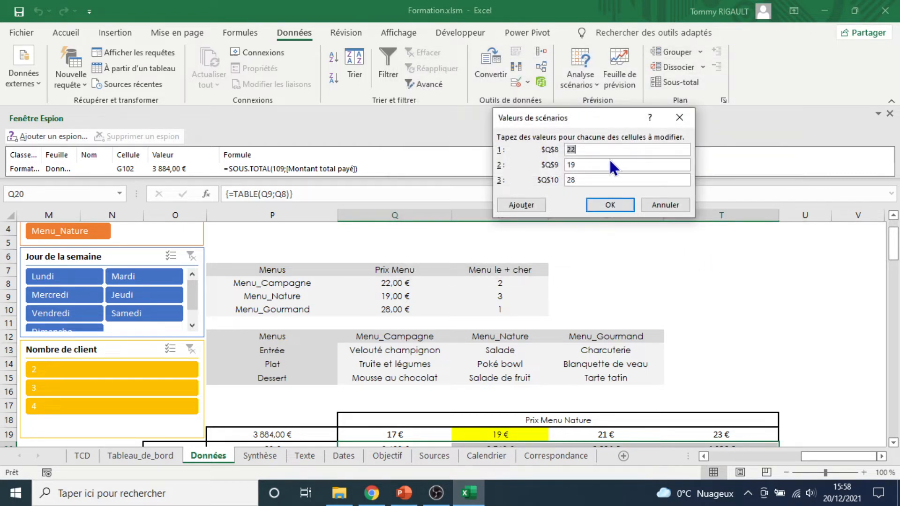
Step: Set the Scénario_baisse values to 20 for Q8, 17 for Q9 and 26 for Q10
{"action": "type", "text": "20"}
{"action": "key", "text": "Tab"}
{"action": "type", "text": "17"}
{"action": "key", "text": "Tab"}
{"action": "type", "text": "26"}
{"action": "left_click", "coordinate": [516, 206]}
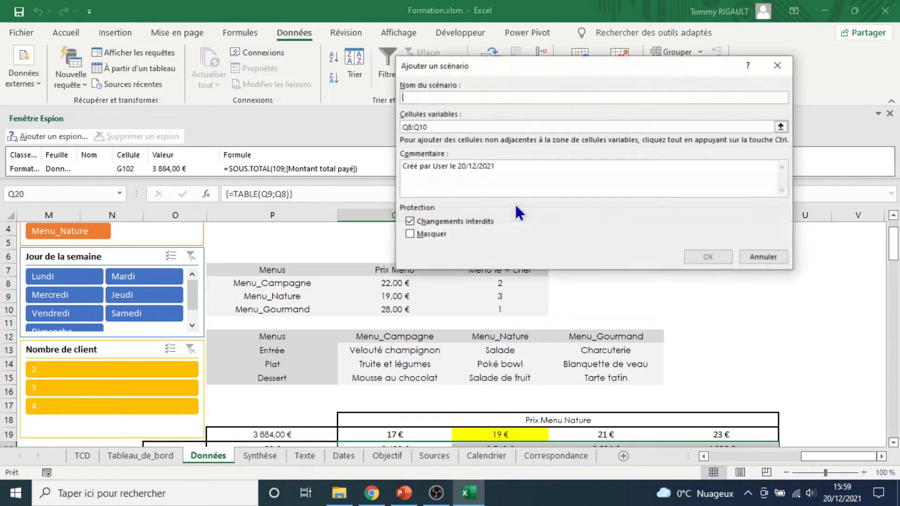
Step: Add a third scenario named Scénario_hausse for Q8:Q10 with the values 24, 21 and 30
{"action": "type", "text": "Scéna"}
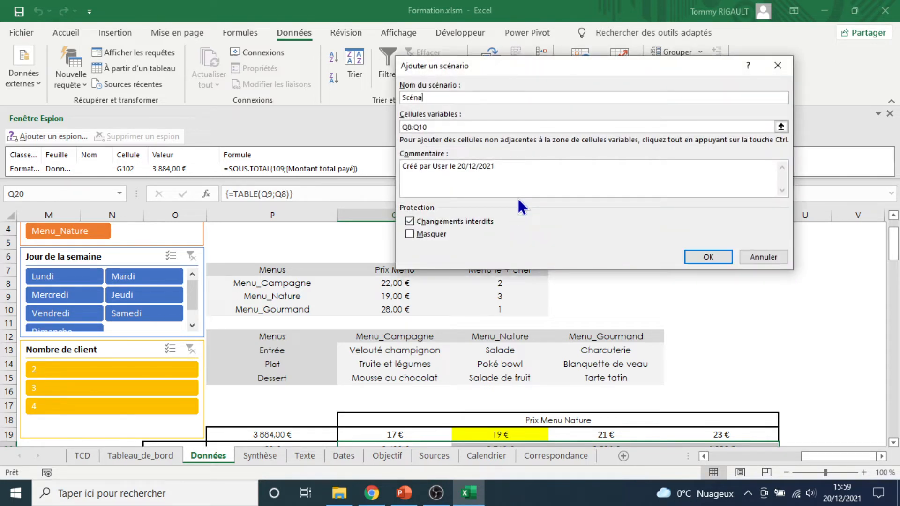
{"action": "type", "text": "rio_hausse"}
{"action": "left_click", "coordinate": [720, 259]}
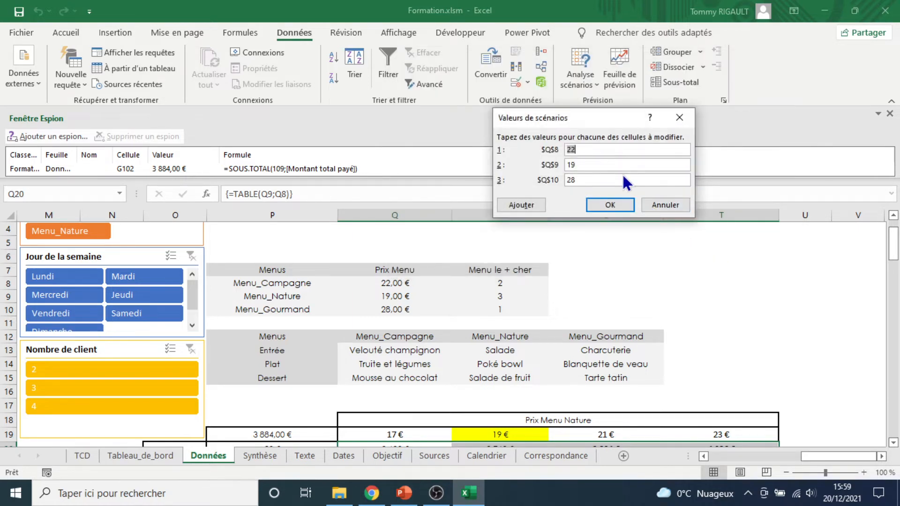
{"action": "type", "text": "24"}
{"action": "key", "text": "Tab"}
{"action": "type", "text": "21"}
{"action": "key", "text": "Tab"}
{"action": "type", "text": "30"}
{"action": "left_click", "coordinate": [599, 200]}
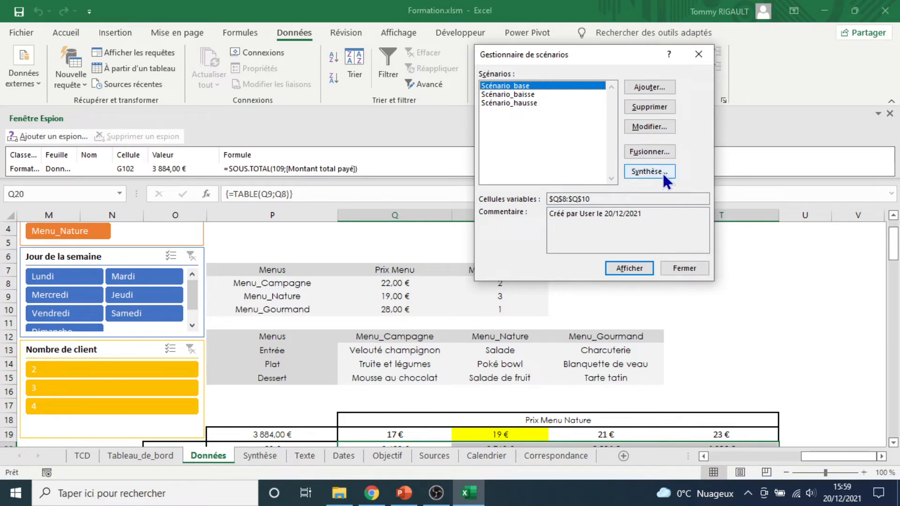
Step: Generate a scenario summary report with G102 as the result cell
{"action": "left_click", "coordinate": [649, 171]}
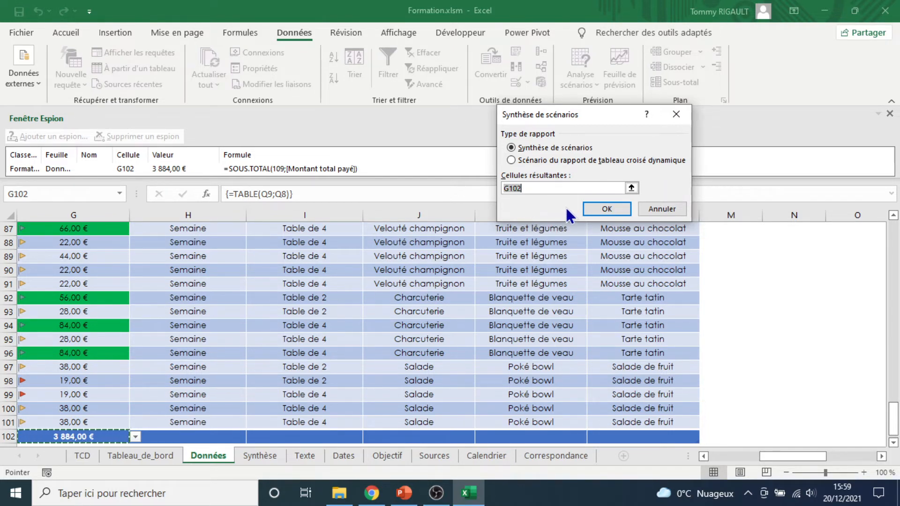
{"action": "left_click", "coordinate": [604, 209]}
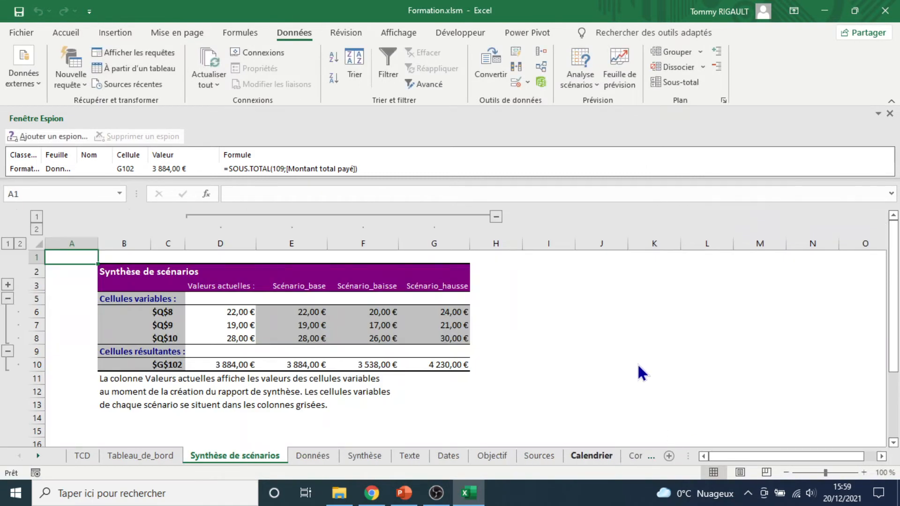
Step: Examine the scenario summary, comparing the prices and result of the current values with those of Scénario_base
{"action": "left_click_drag", "start_coordinate": [124, 270], "coordinate": [463, 368]}
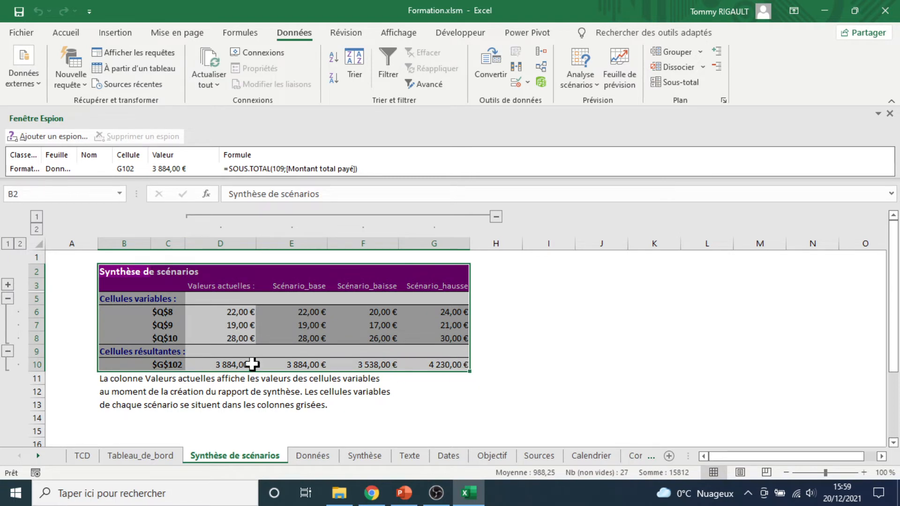
{"action": "left_click", "coordinate": [180, 367]}
{"action": "left_click", "coordinate": [228, 365]}
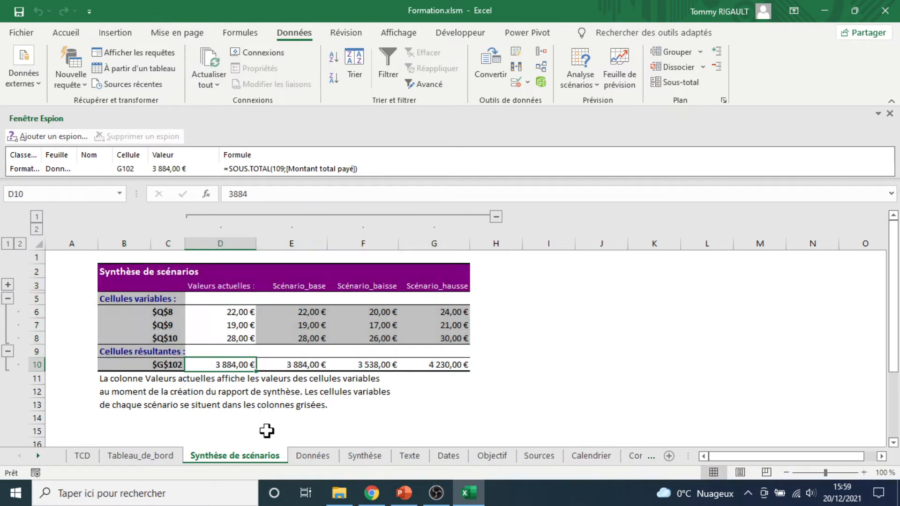
{"action": "left_click", "coordinate": [240, 317]}
{"action": "left_click_drag", "start_coordinate": [240, 318], "coordinate": [238, 336]}
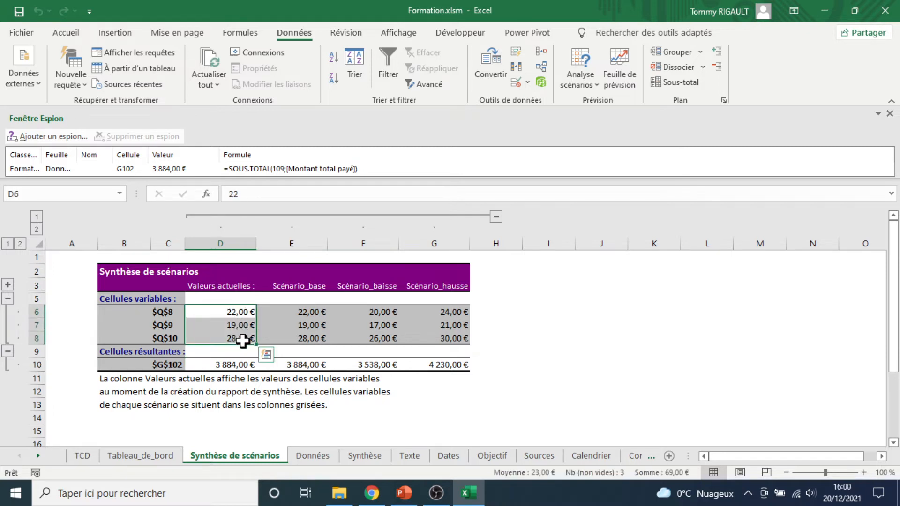
{"action": "left_click_drag", "start_coordinate": [307, 287], "coordinate": [303, 365]}
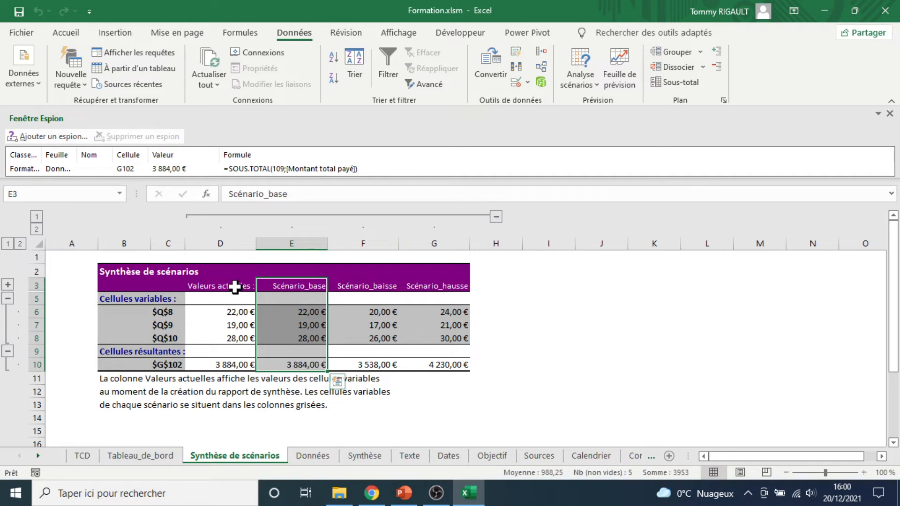
{"action": "left_click_drag", "start_coordinate": [234, 287], "coordinate": [300, 364]}
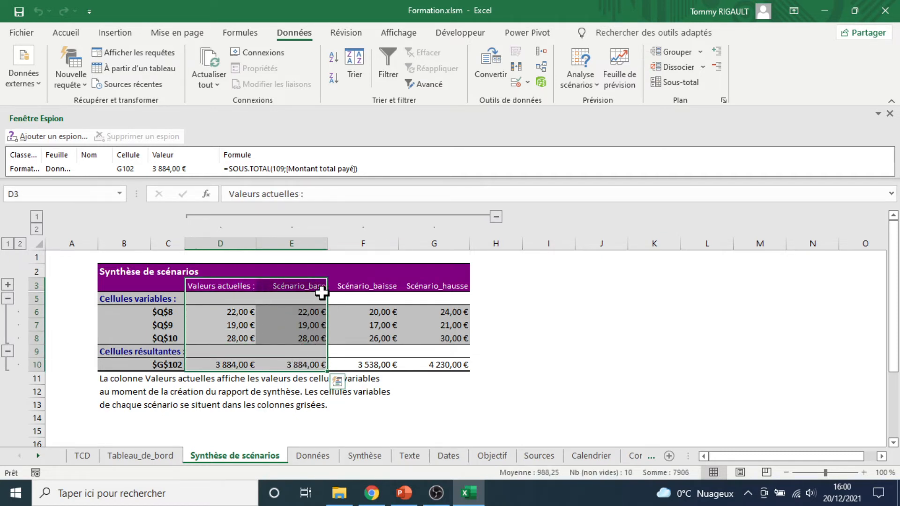
{"action": "left_click_drag", "start_coordinate": [296, 285], "coordinate": [304, 363]}
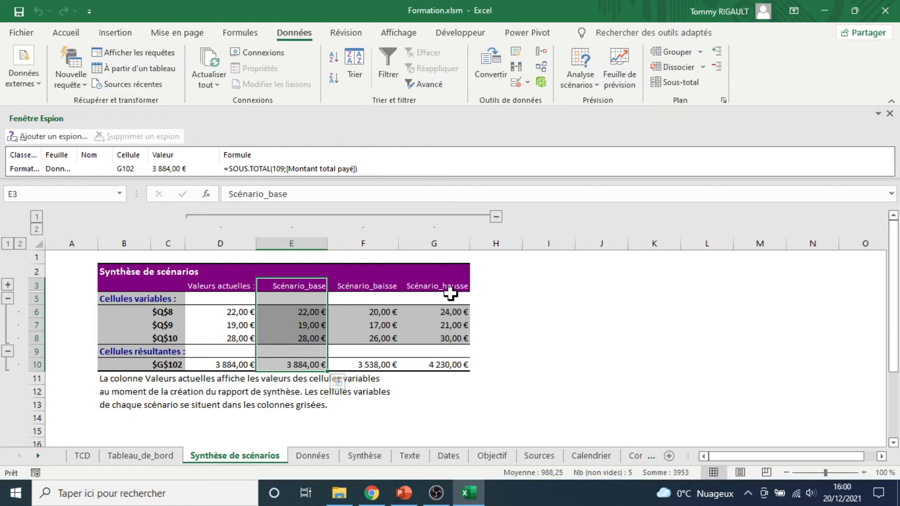
Step: Compare the menu prices and resulting totals of Scénario_baisse and Scénario_hausse with the base scenario
{"action": "left_click_drag", "start_coordinate": [305, 314], "coordinate": [305, 339]}
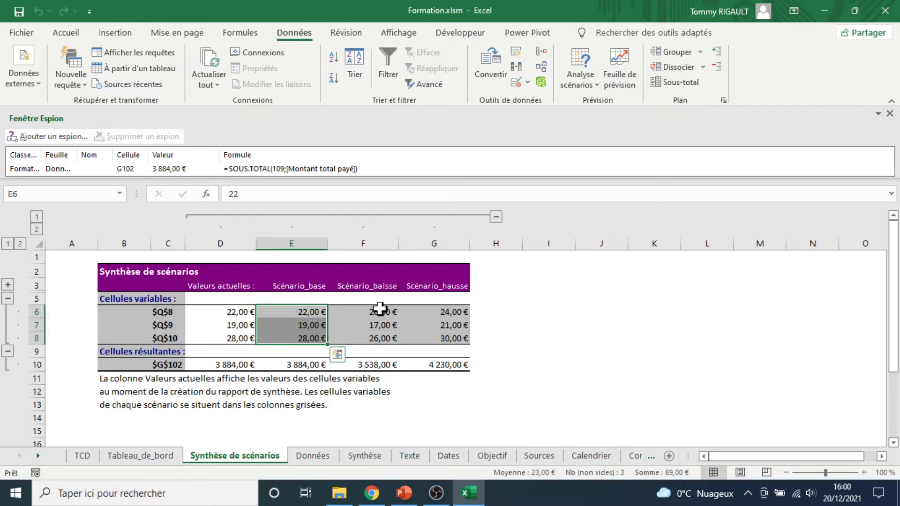
{"action": "left_click_drag", "start_coordinate": [376, 309], "coordinate": [380, 339]}
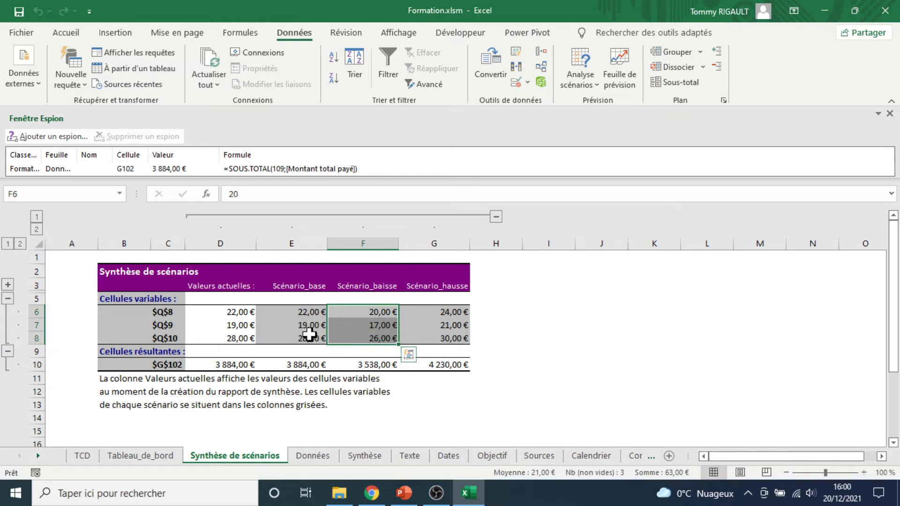
{"action": "left_click", "coordinate": [355, 365]}
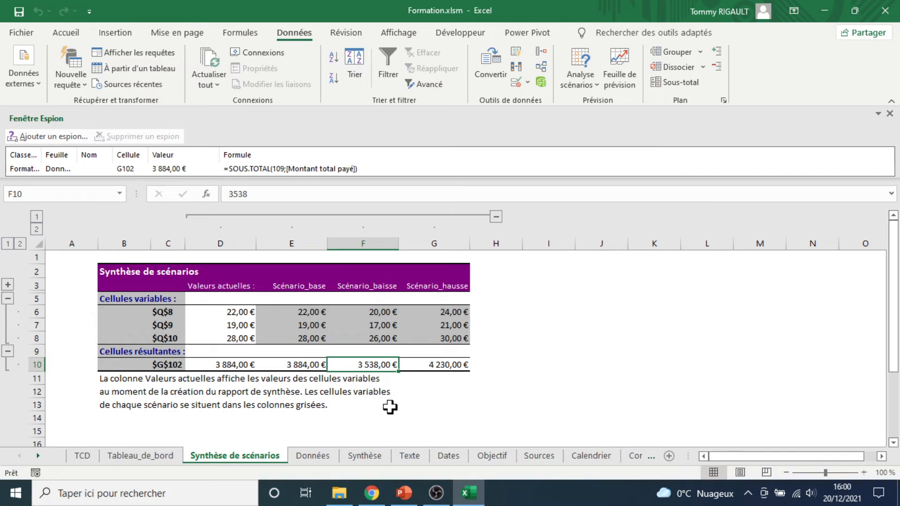
{"action": "left_click", "coordinate": [443, 286]}
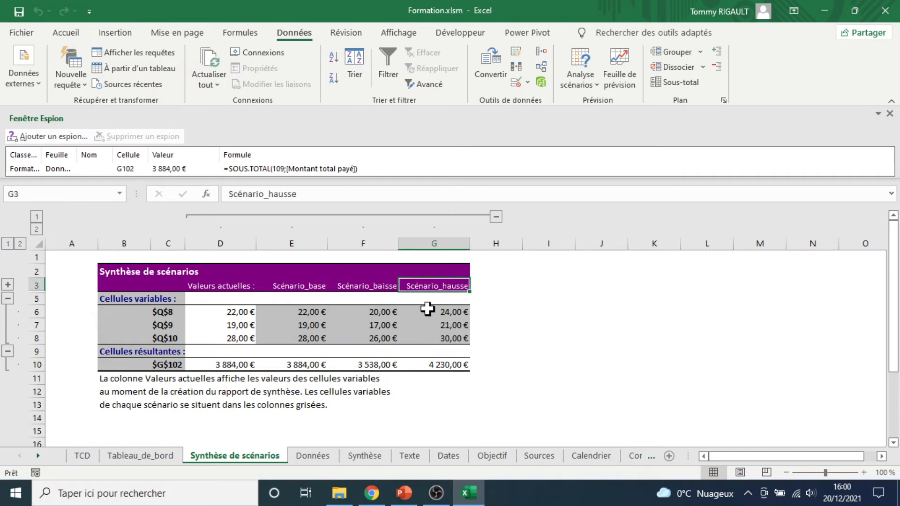
{"action": "left_click_drag", "start_coordinate": [428, 307], "coordinate": [427, 336]}
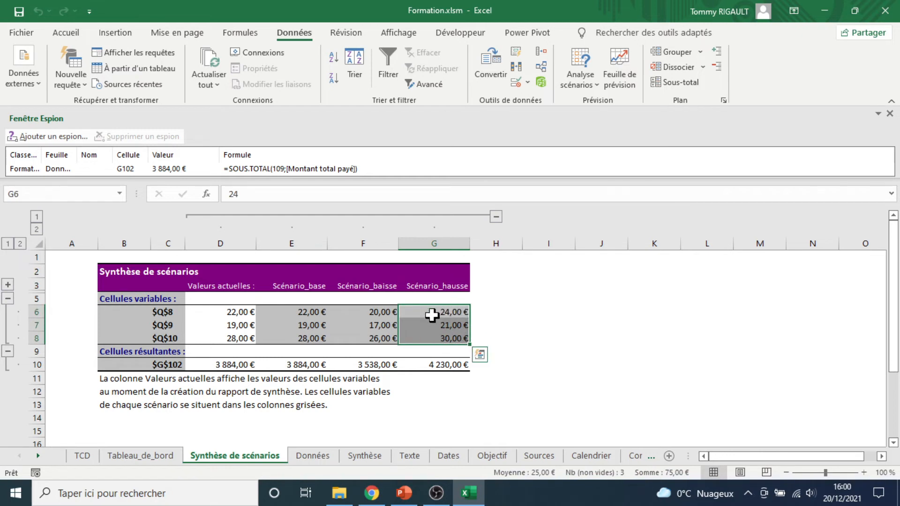
{"action": "left_click", "coordinate": [424, 365]}
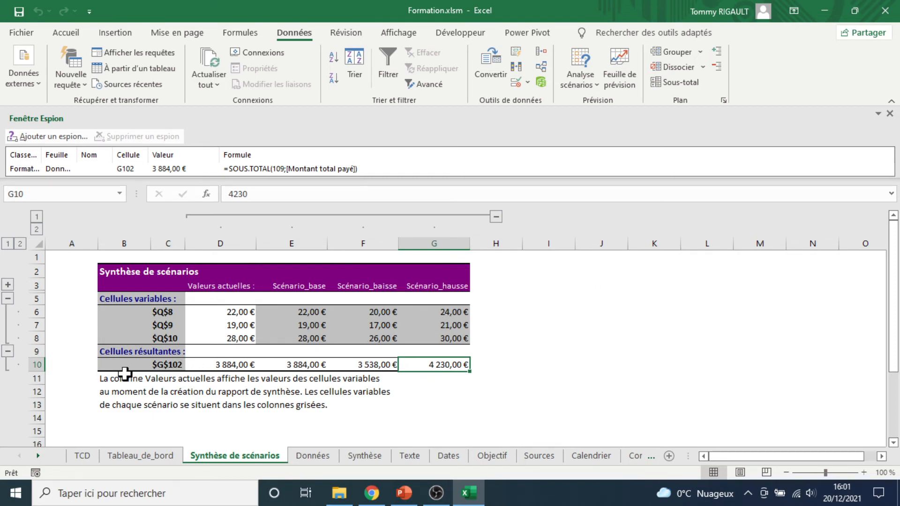
{"action": "left_click_drag", "start_coordinate": [121, 354], "coordinate": [460, 366]}
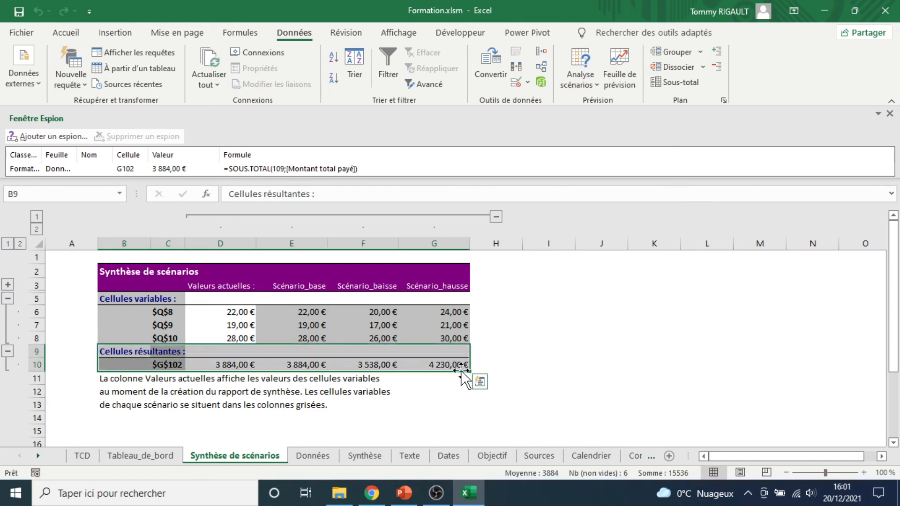